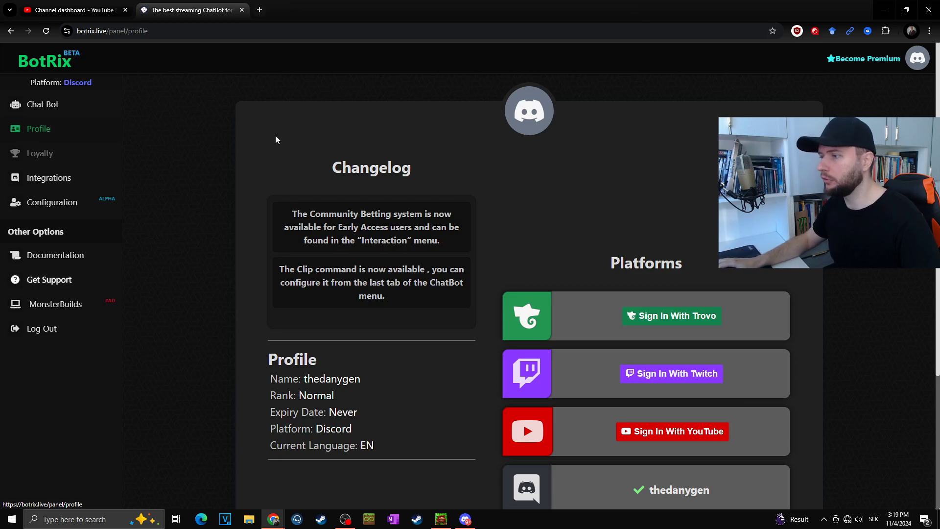
{"action": "scroll", "coordinate": [925, 287], "scroll_direction": "down", "scroll_amount": 4}
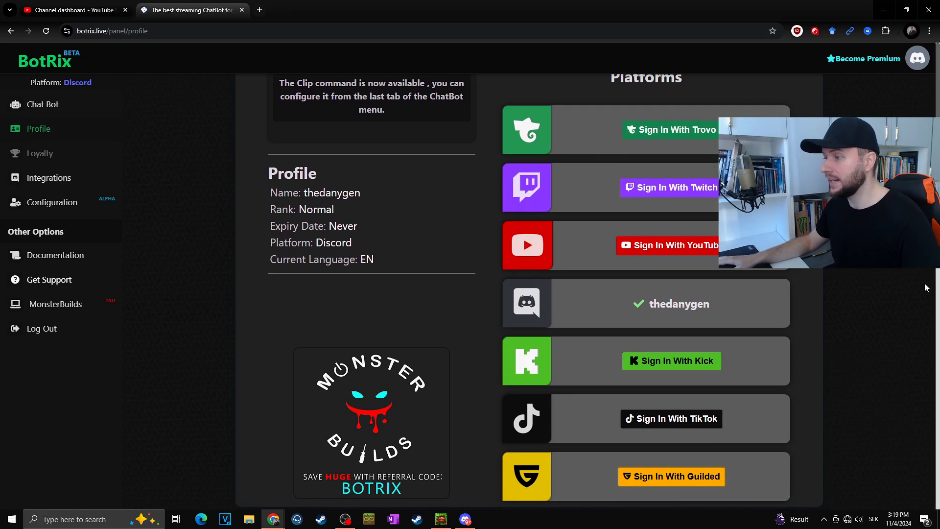
{"action": "left_click", "coordinate": [718, 361]}
{"action": "type", "text": "DANYGEN"}
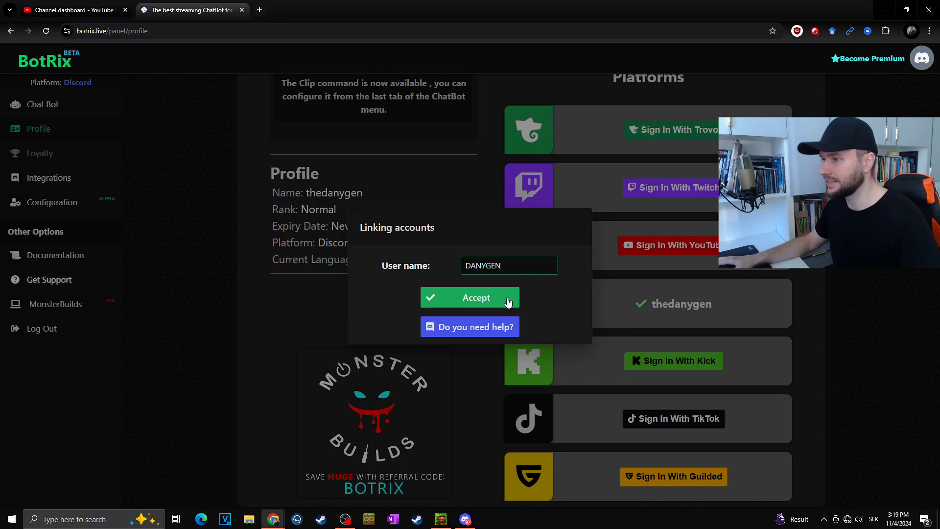
{"action": "left_click", "coordinate": [506, 298]}
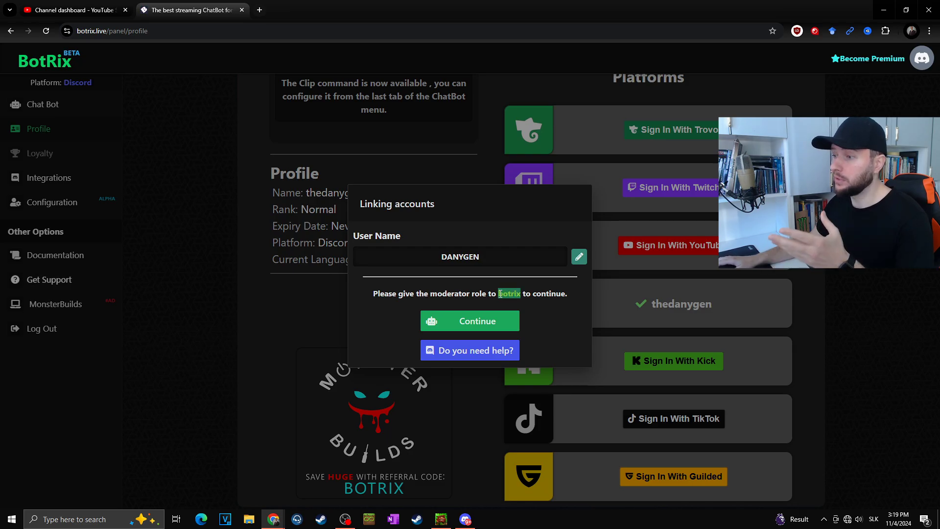
{"action": "left_click", "coordinate": [504, 322]}
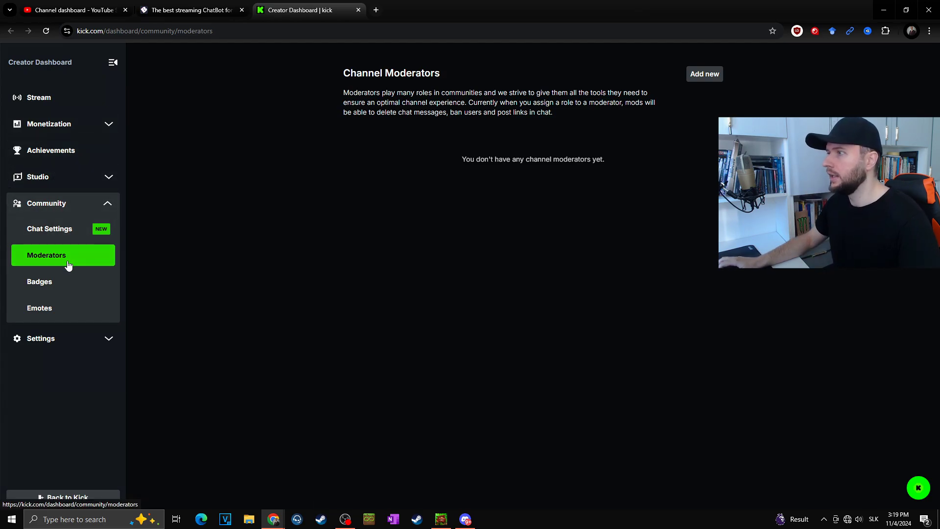
- Add the verified BotRix account as a Kick channel moderator and return to BotRix
{"action": "left_click", "coordinate": [706, 79]}
{"action": "type", "text": "botrix"}
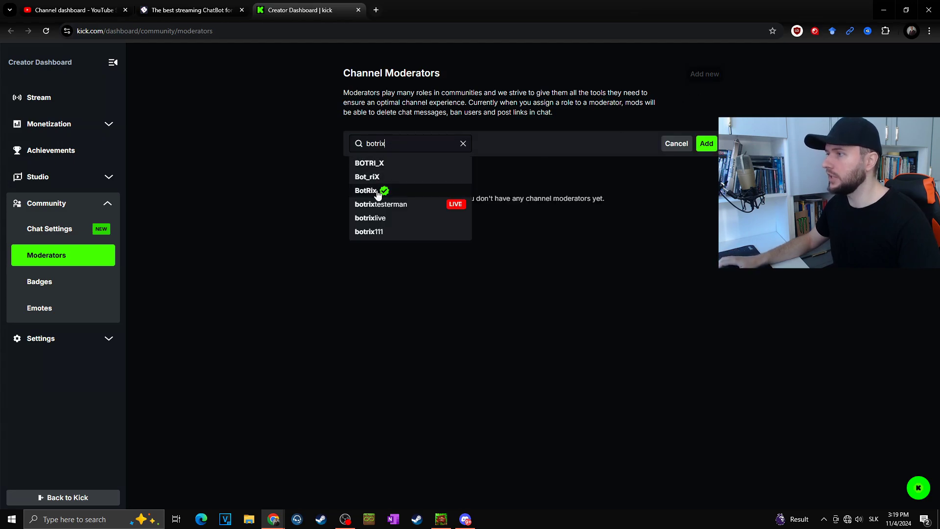
{"action": "left_click", "coordinate": [378, 191]}
{"action": "left_click", "coordinate": [706, 143]}
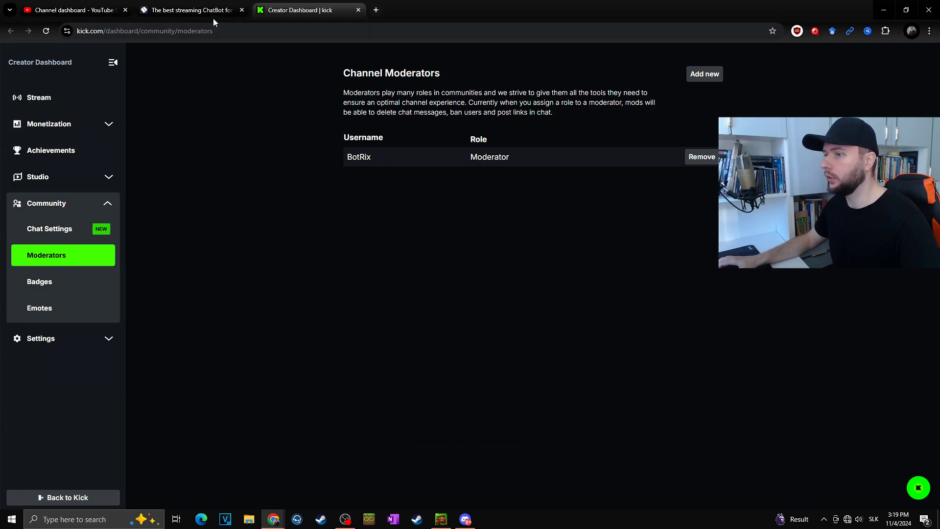
{"action": "left_click", "coordinate": [191, 10]}
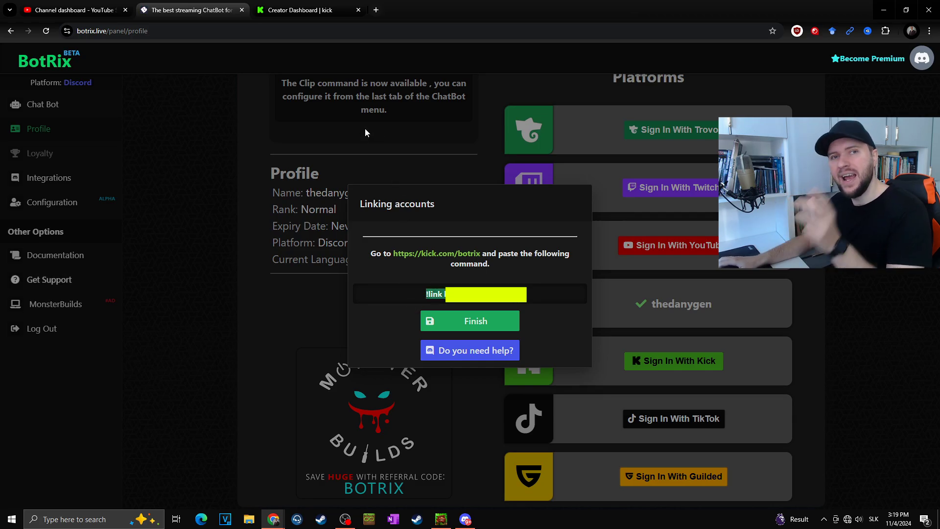
- Open the kick.com/botrix chatroom from the Linking accounts dialog in a new tab
{"action": "left_click", "coordinate": [434, 260], "text": "ctrl"}
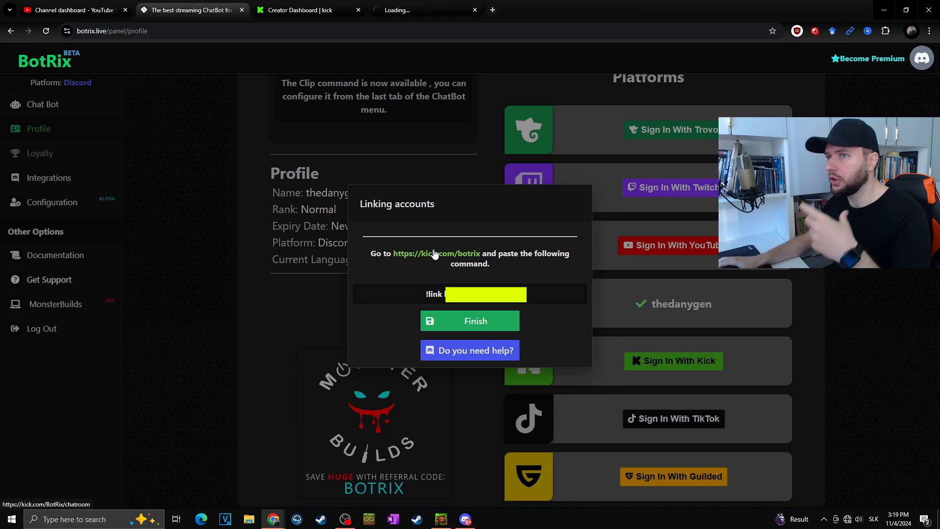
{"action": "left_click", "coordinate": [421, 14]}
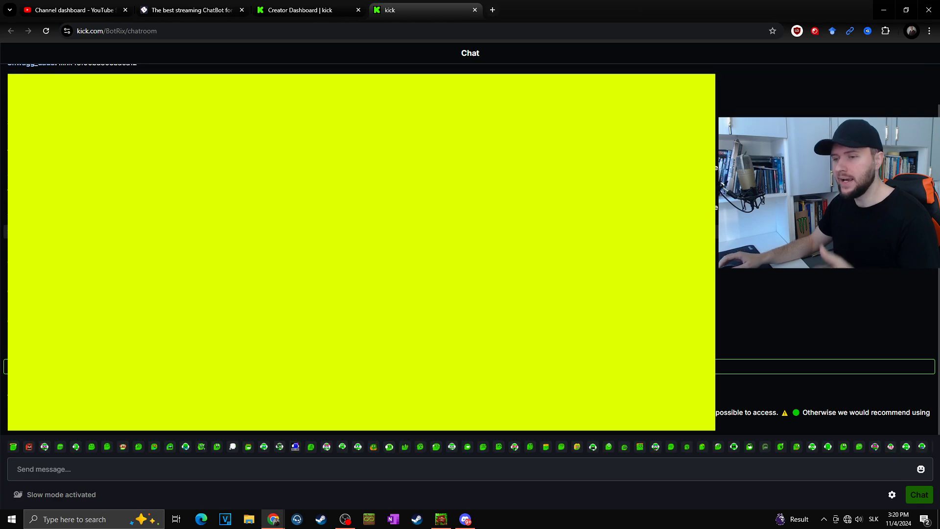
- Paste and send the !link command in the BotRix Kick chatroom, then return to BotRix
{"action": "left_click", "coordinate": [162, 466]}
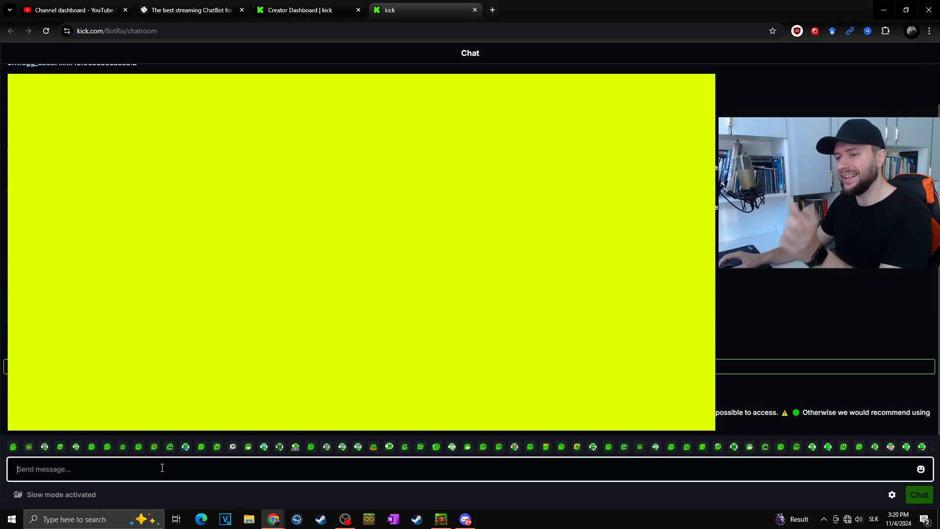
{"action": "key", "text": "ctrl+v"}
{"action": "key", "text": "Return"}
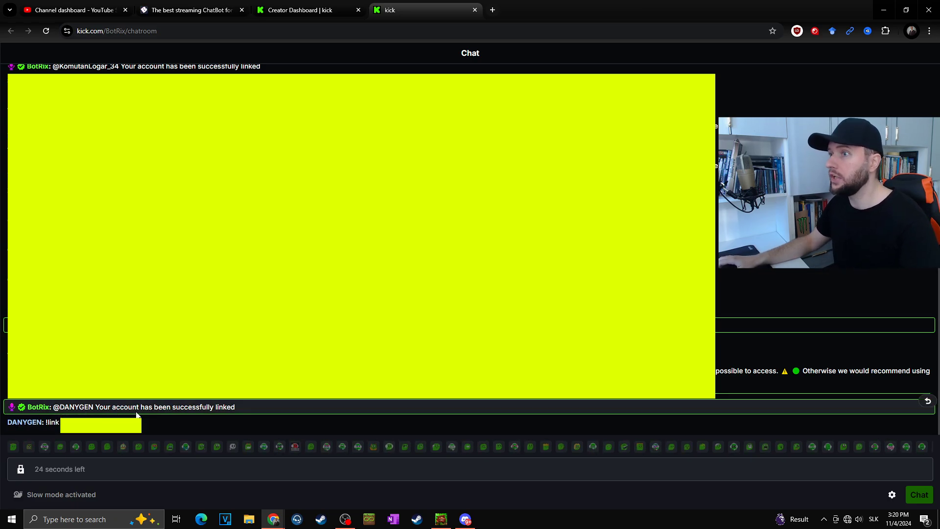
{"action": "left_click", "coordinate": [190, 10]}
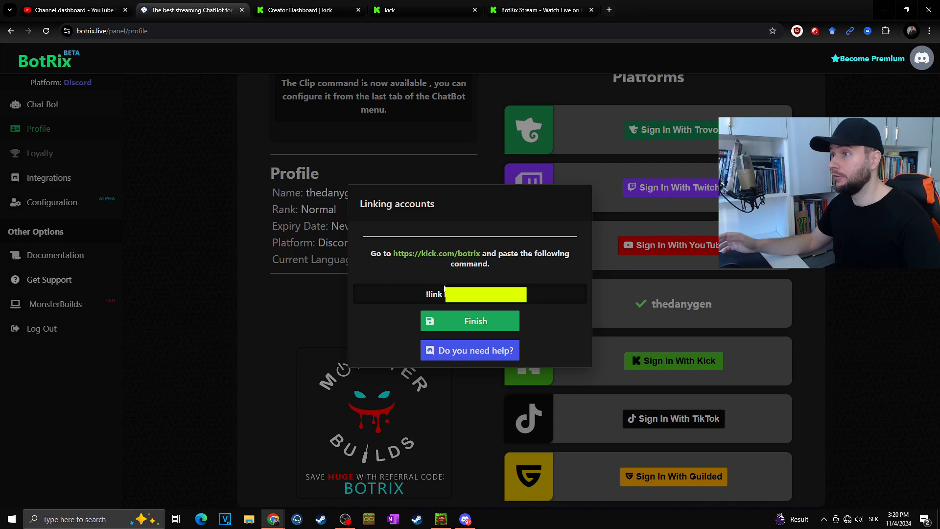
- Finish the Kick link and open Settings under the linked Kick account to make Kick active
{"action": "left_click", "coordinate": [488, 324]}
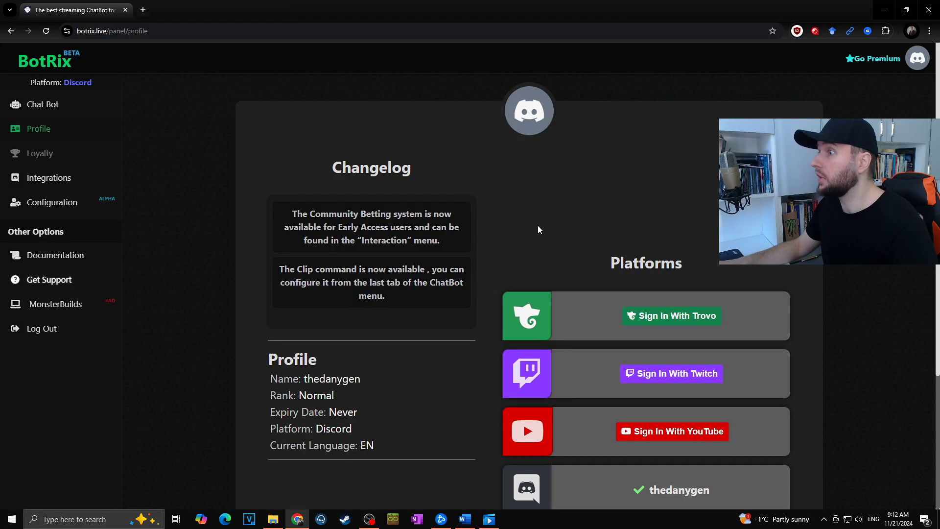
{"action": "scroll", "coordinate": [538, 225], "scroll_direction": "down", "scroll_amount": 2}
{"action": "scroll", "coordinate": [524, 227], "scroll_direction": "down", "scroll_amount": 1}
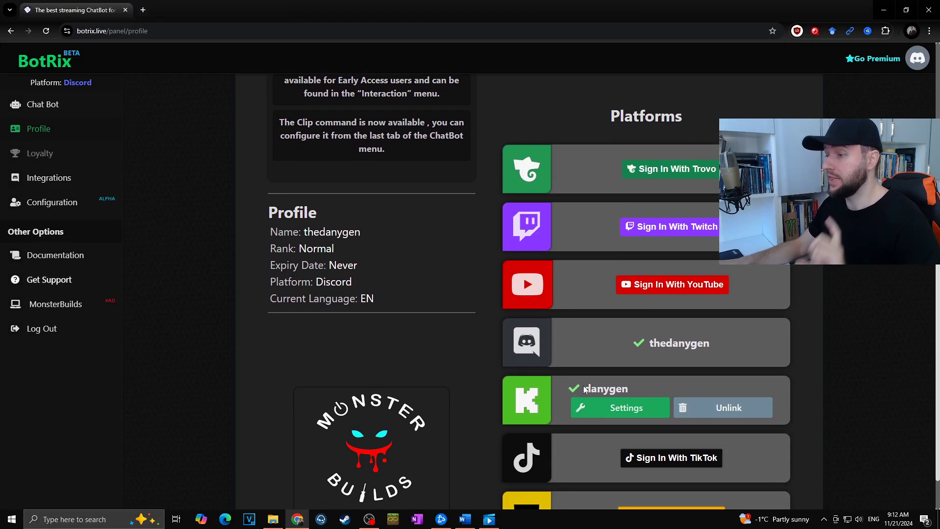
{"action": "left_click", "coordinate": [612, 411]}
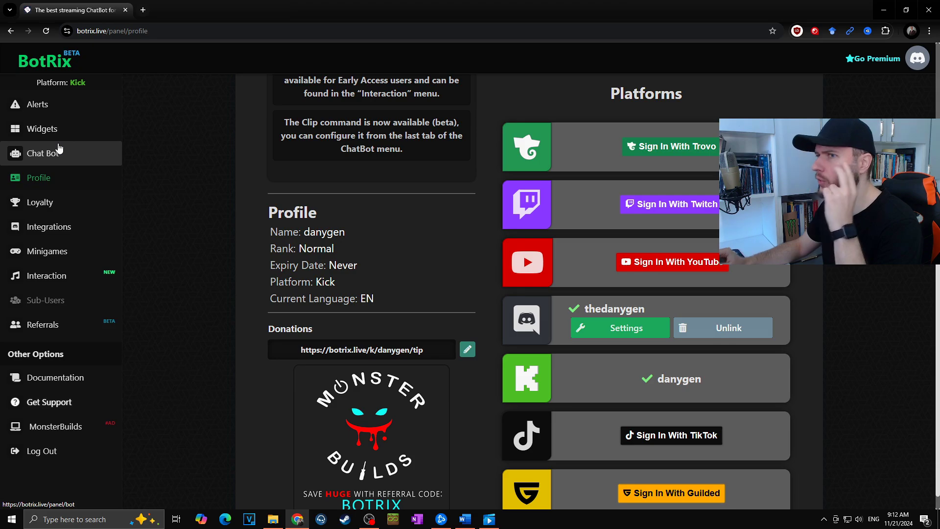
{"action": "left_click", "coordinate": [38, 105]}
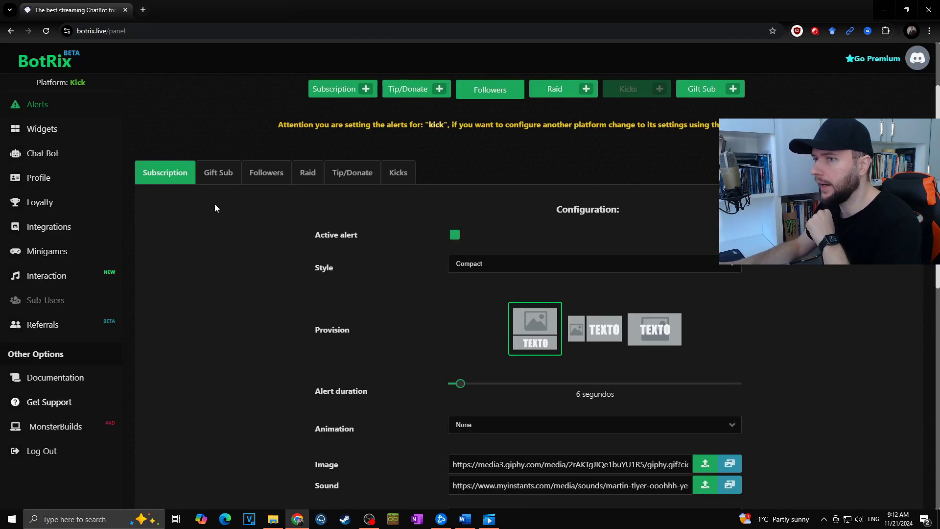
{"action": "scroll", "coordinate": [478, 209], "scroll_direction": "down", "scroll_amount": 3}
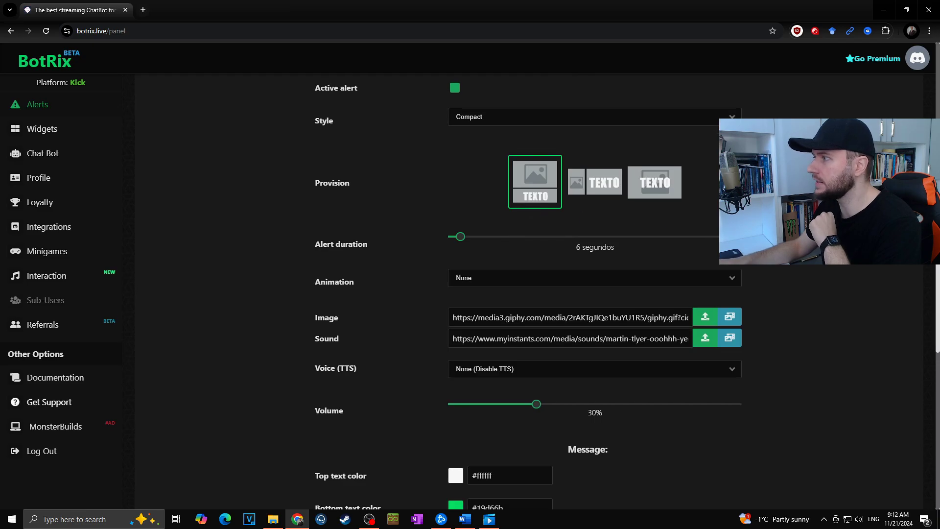
{"action": "scroll", "coordinate": [456, 193], "scroll_direction": "down", "scroll_amount": 1}
{"action": "scroll", "coordinate": [457, 193], "scroll_direction": "up", "scroll_amount": 3}
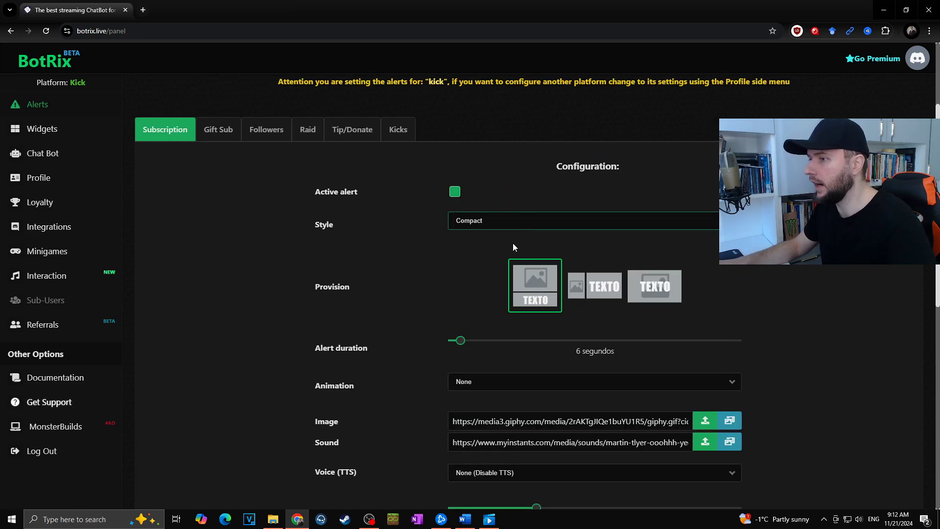
{"action": "scroll", "coordinate": [539, 254], "scroll_direction": "down", "scroll_amount": 3}
{"action": "left_click", "coordinate": [730, 274]}
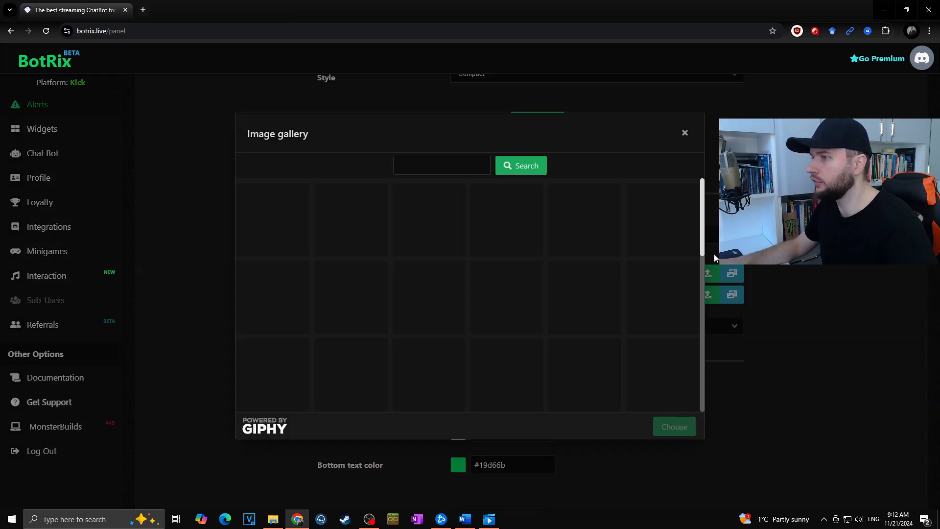
{"action": "left_click", "coordinate": [705, 153]}
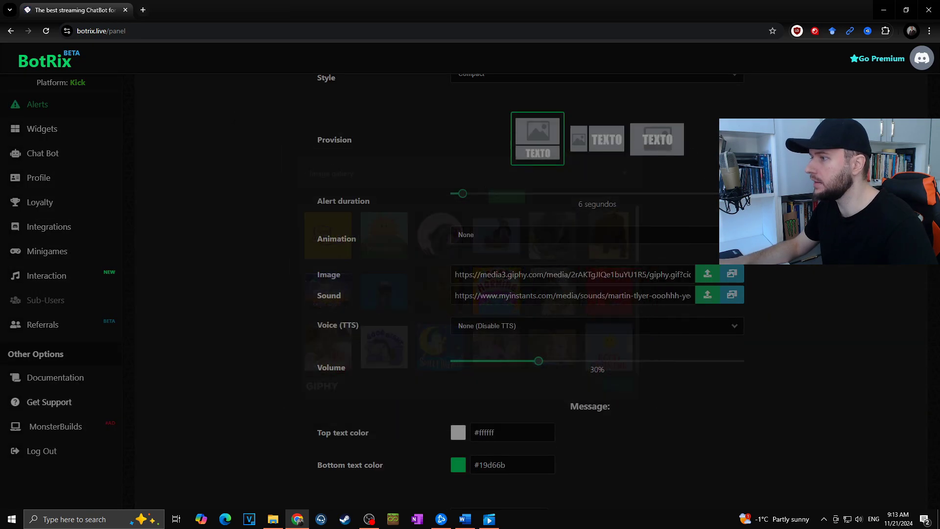
{"action": "left_click", "coordinate": [730, 296]}
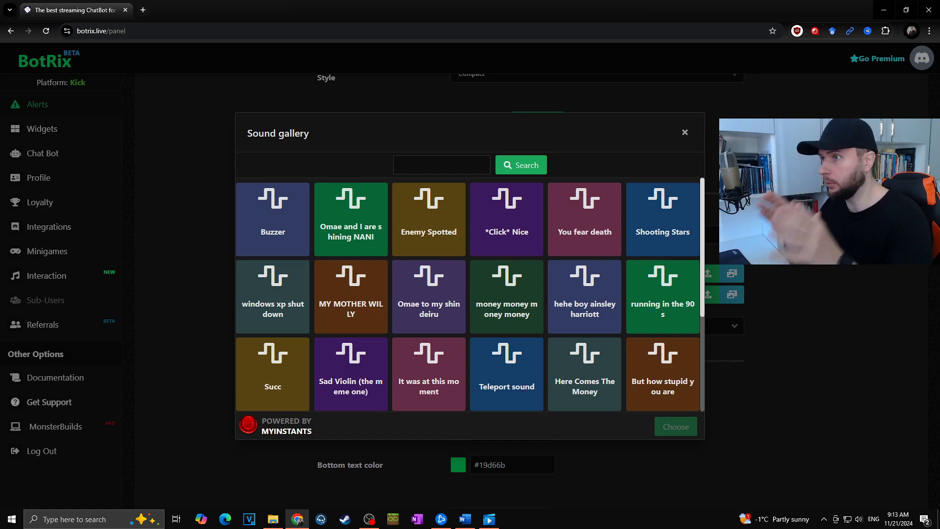
{"action": "key", "text": "Escape"}
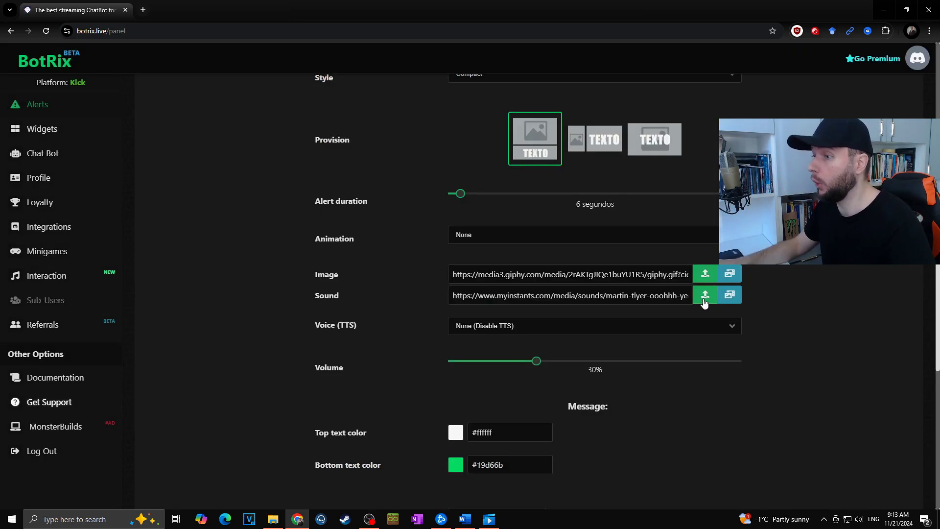
{"action": "scroll", "coordinate": [472, 277], "scroll_direction": "down", "scroll_amount": 2}
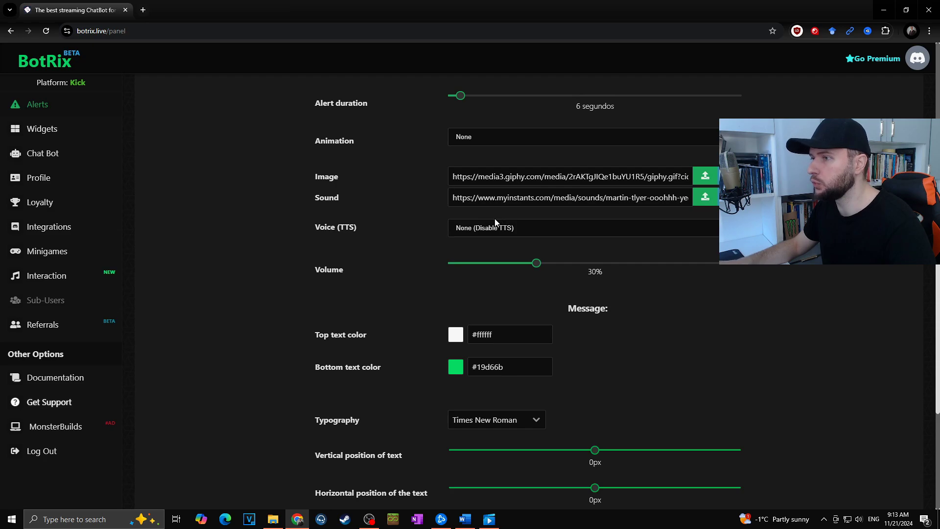
{"action": "scroll", "coordinate": [588, 314], "scroll_direction": "down", "scroll_amount": 5}
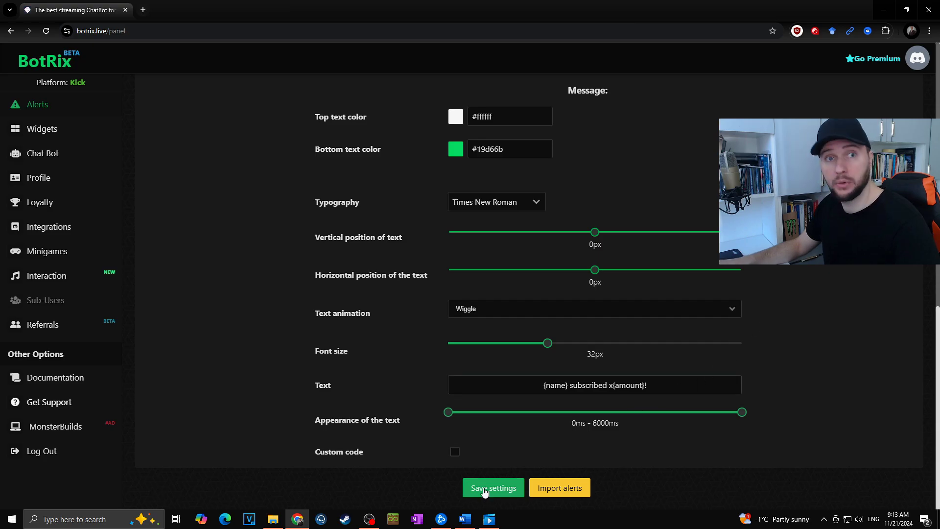
{"action": "scroll", "coordinate": [684, 277], "scroll_direction": "up", "scroll_amount": 15}
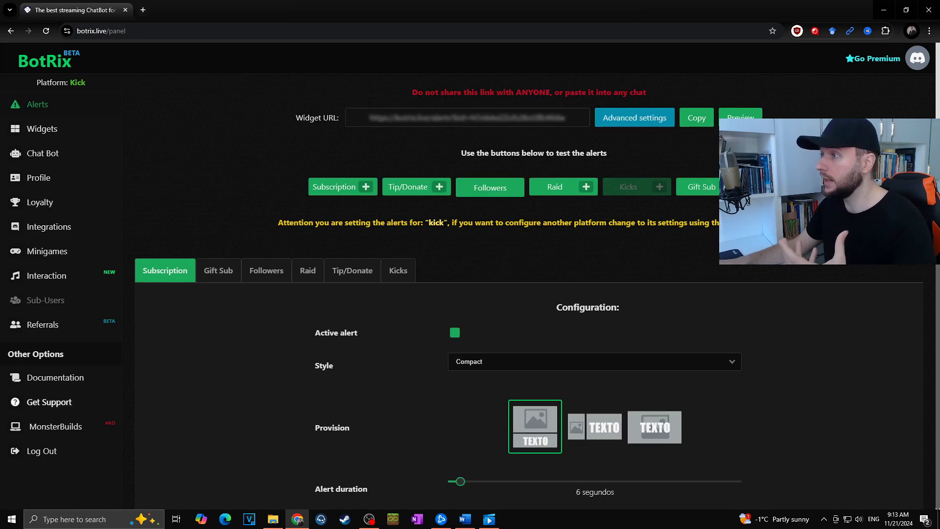
{"action": "left_click", "coordinate": [740, 117]}
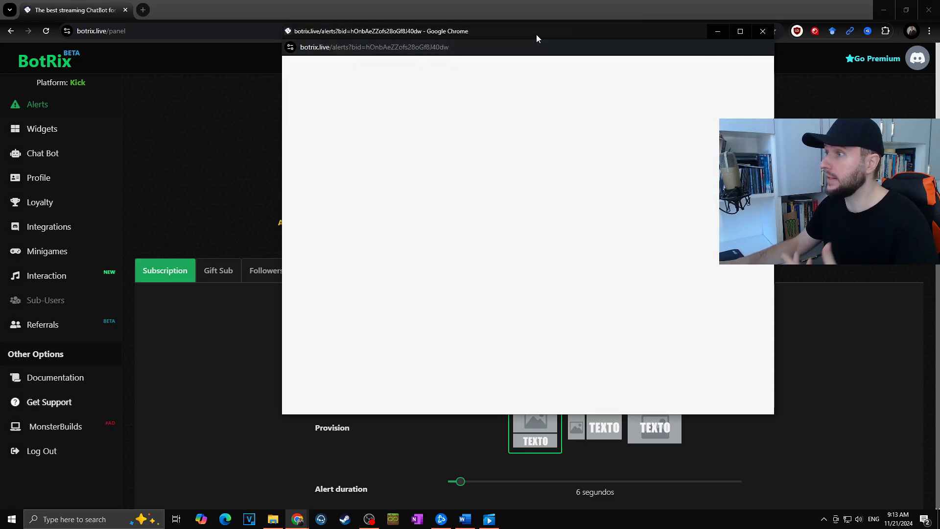
{"action": "left_click_drag", "start_coordinate": [536, 34], "coordinate": [685, 237]}
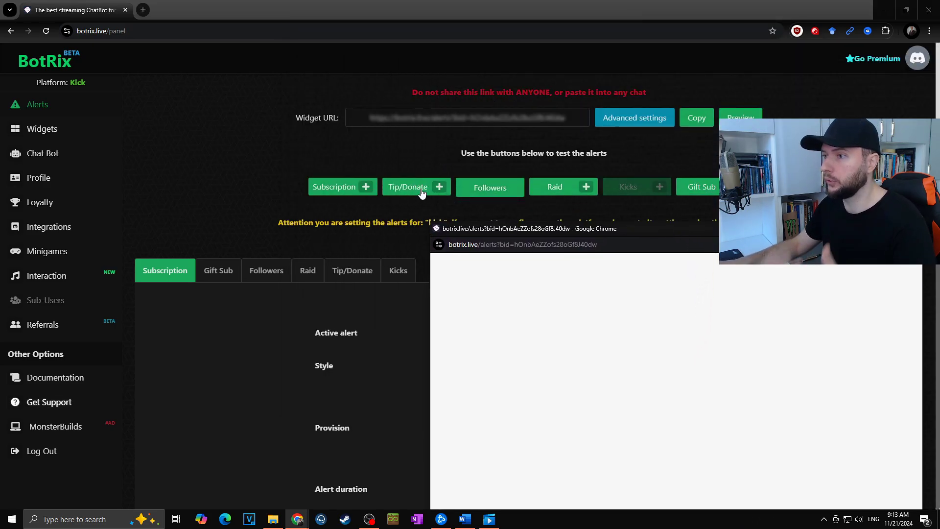
{"action": "left_click_drag", "start_coordinate": [627, 228], "coordinate": [631, 108]}
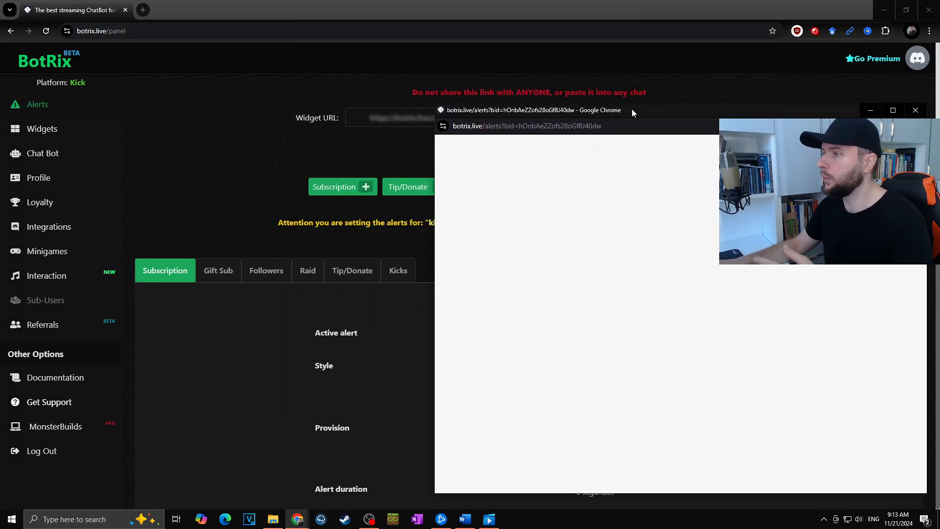
{"action": "left_click", "coordinate": [916, 110]}
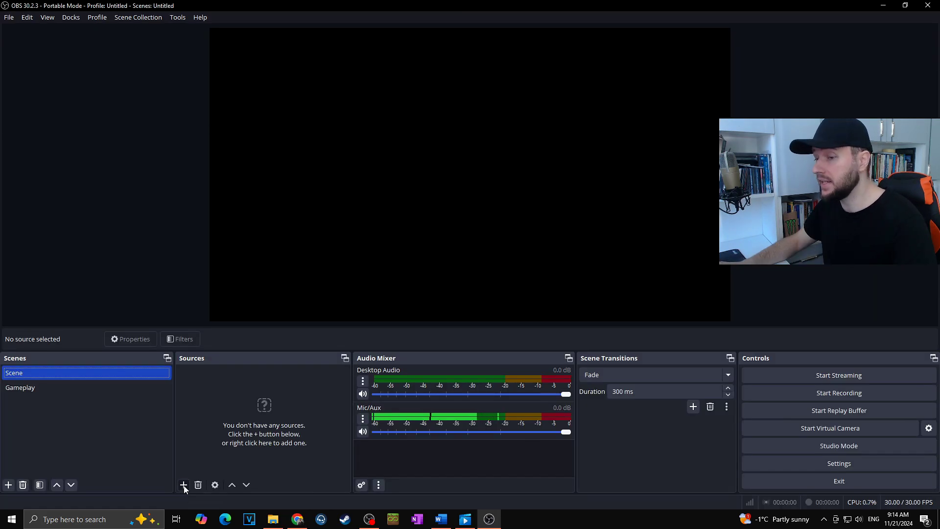
- Add a browser source named 'alerts' in OBS with the BotRix widget URL
{"action": "left_click", "coordinate": [183, 485]}
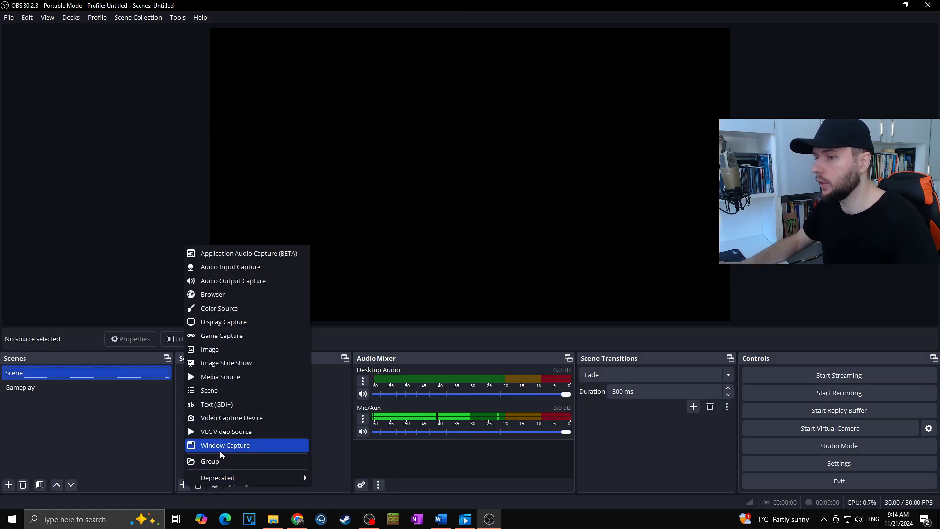
{"action": "left_click", "coordinate": [246, 295]}
{"action": "type", "text": "alerts"}
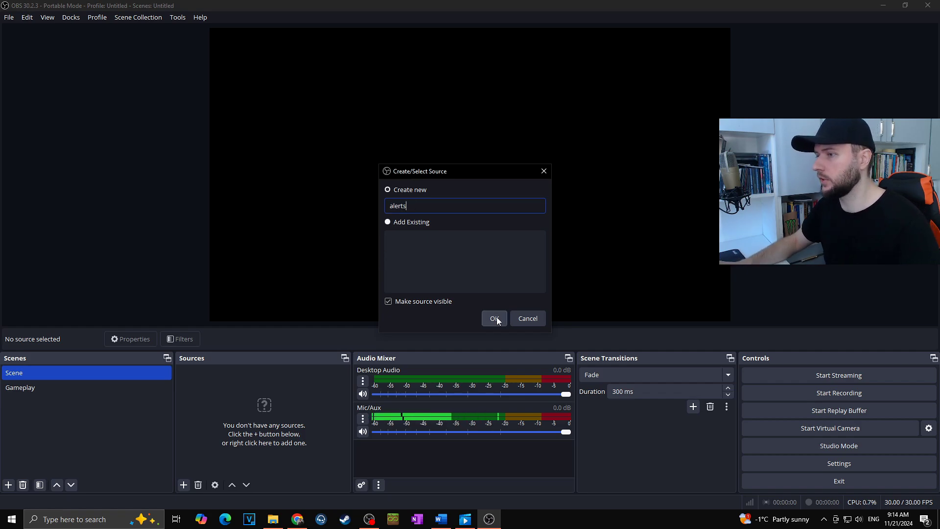
{"action": "left_click", "coordinate": [494, 319]}
{"action": "triple_click", "coordinate": [402, 276]}
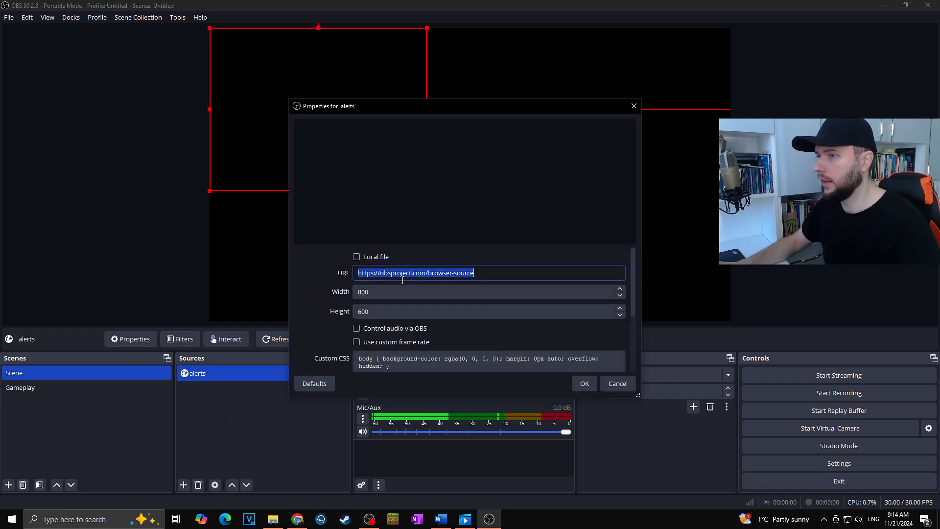
{"action": "key", "text": "ctrl+v"}
{"action": "left_click", "coordinate": [582, 385]}
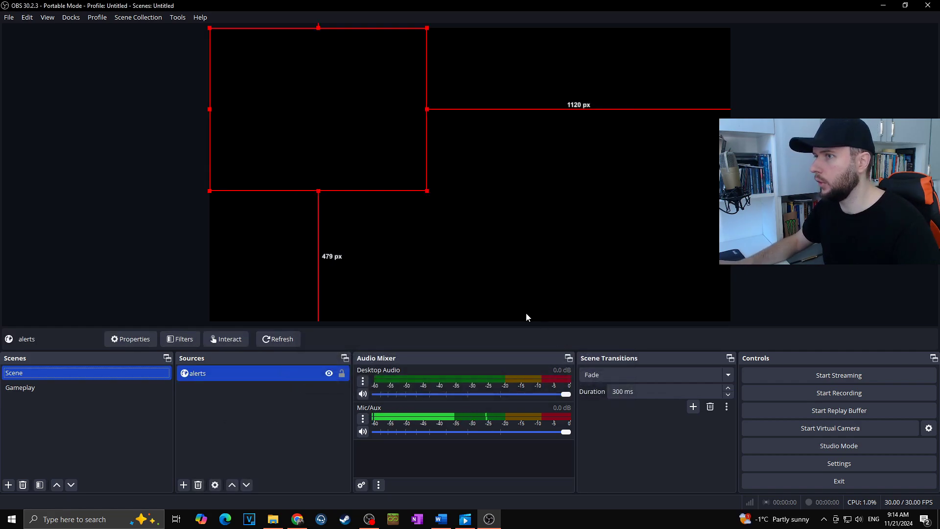
- Send a BotRix Followers test alert and watch it appear in the OBS preview
{"action": "key", "text": "alt+Tab"}
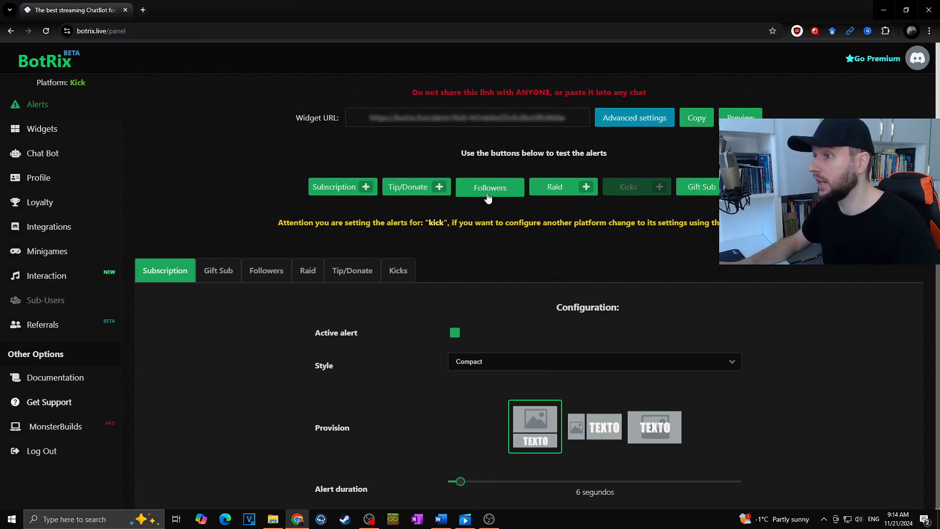
{"action": "left_click", "coordinate": [486, 198]}
{"action": "left_click", "coordinate": [488, 520]}
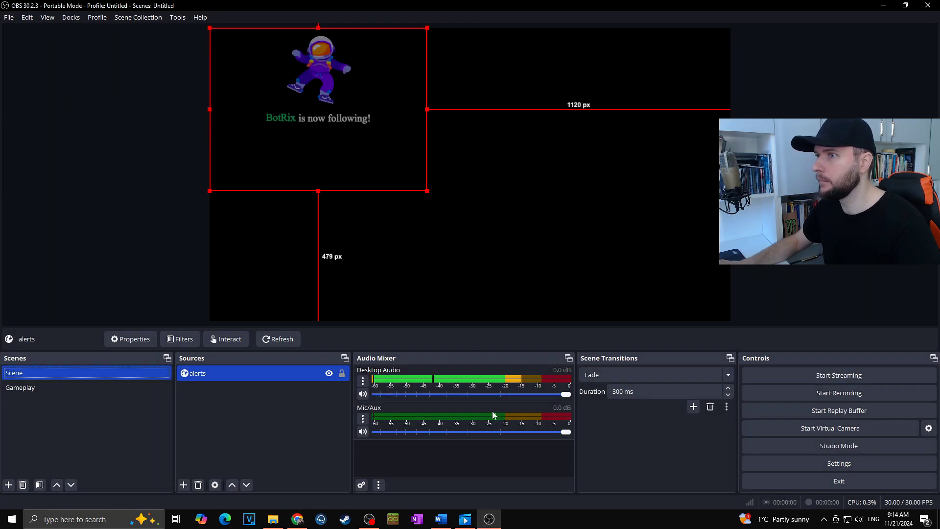